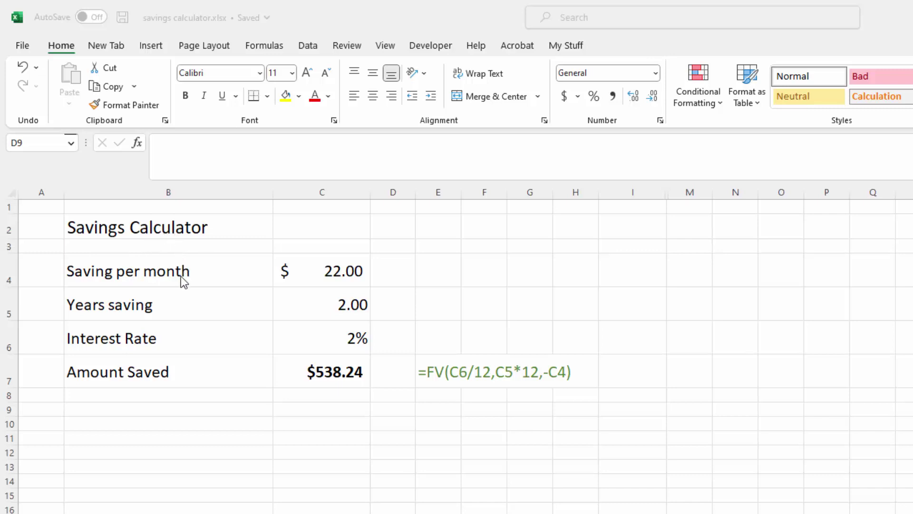
- Examine the savings calculator's input cells C4 to C6 and the Amount Saved formula in C7
click(324, 273)
click(313, 271)
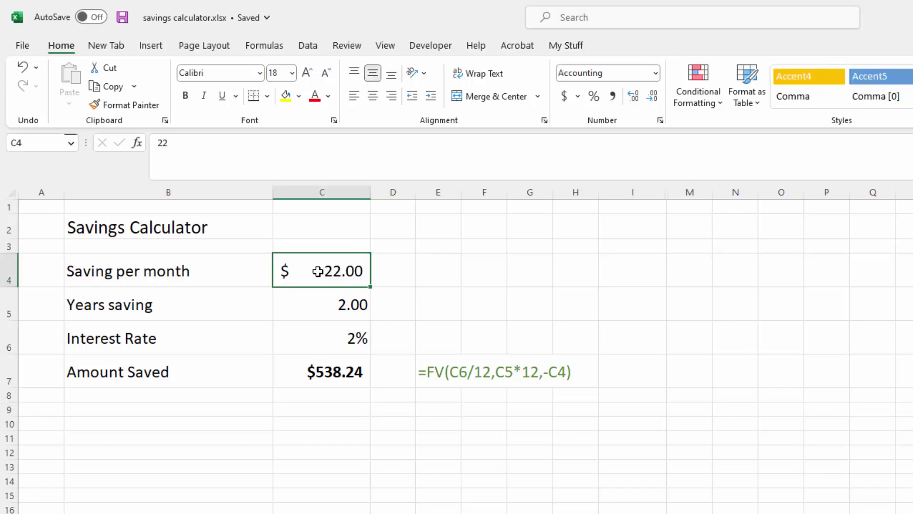
click(312, 299)
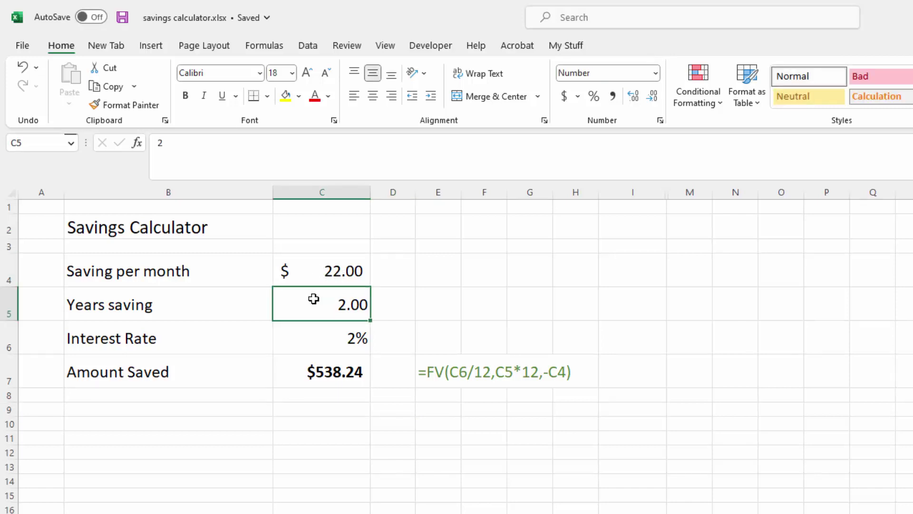
click(310, 338)
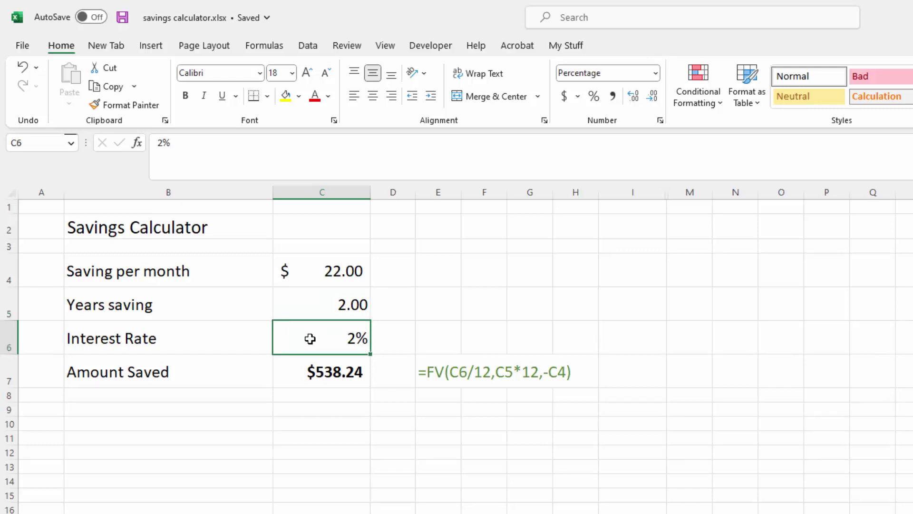
click(328, 373)
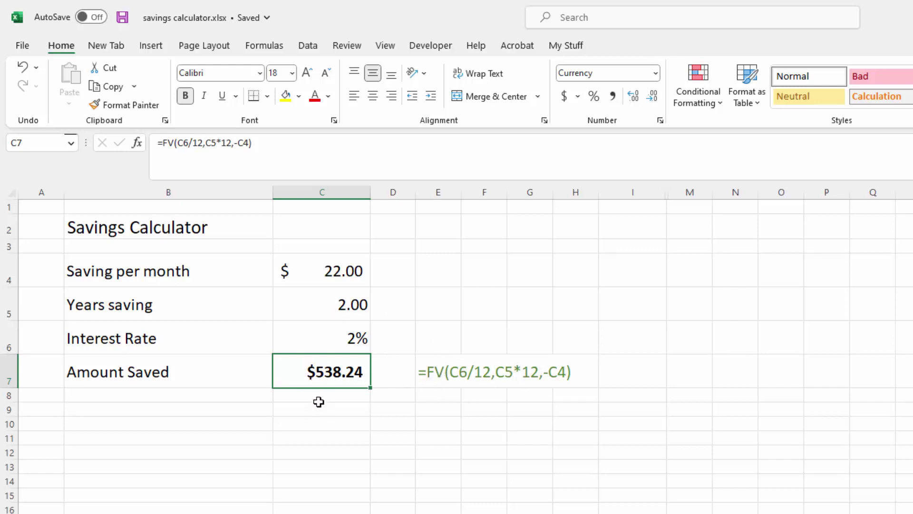
- Set the saving per month to 30 and the years saving to 1, and check the amount saved
click(336, 277)
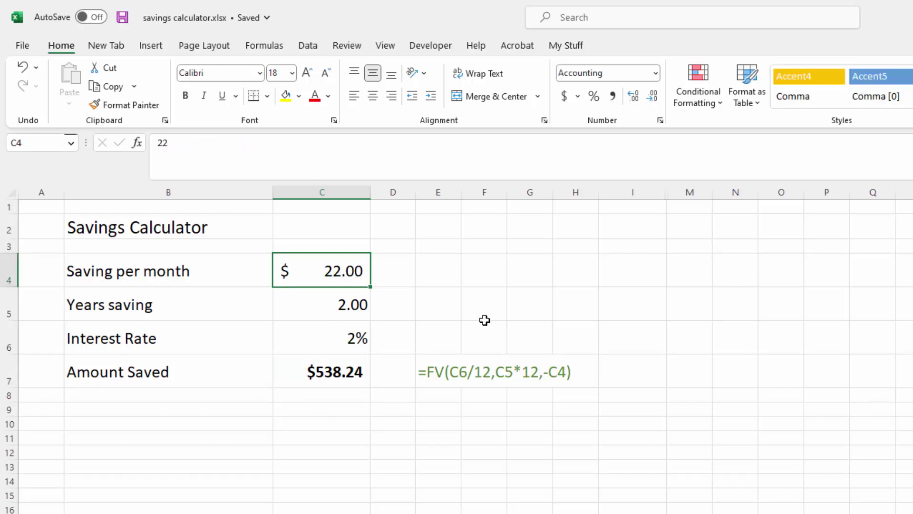
text(30)
key(Return)
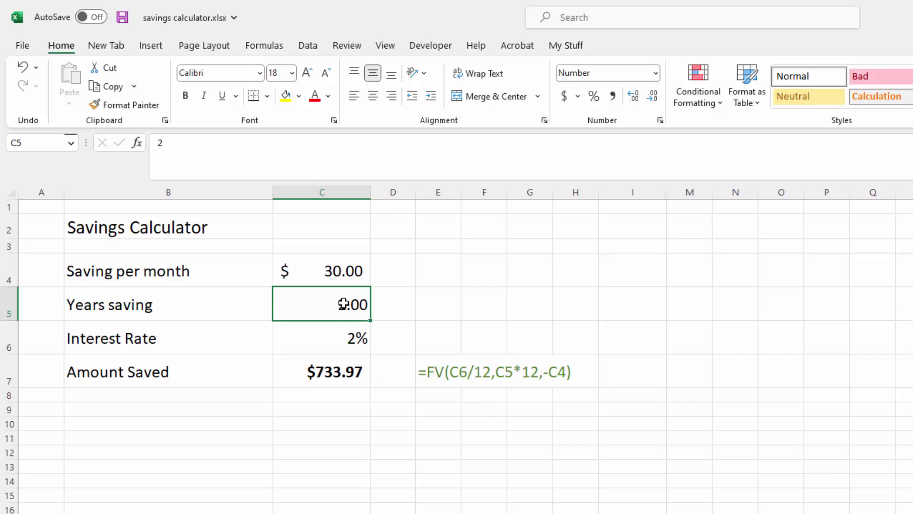
text(1)
key(Return)
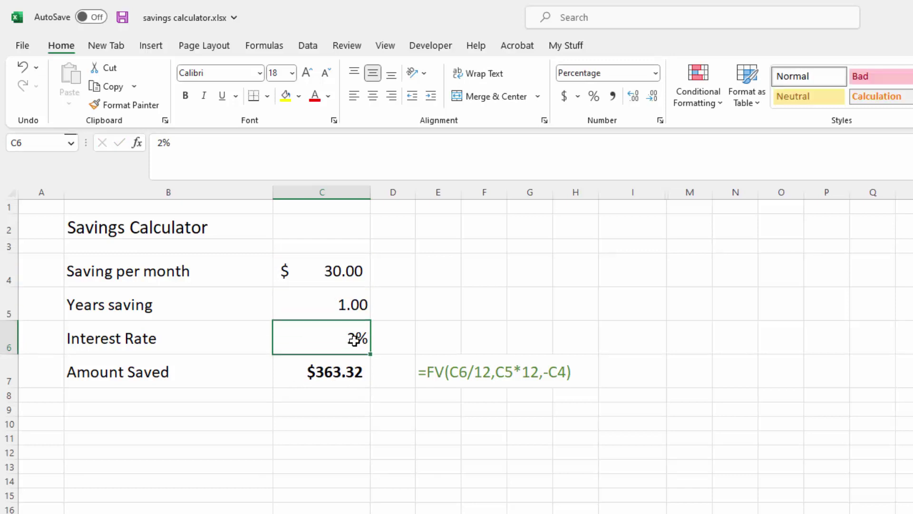
click(337, 263)
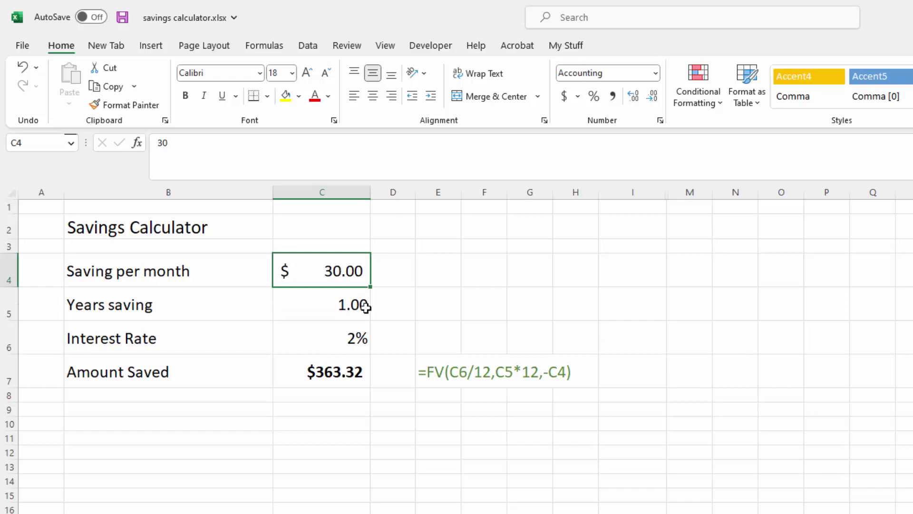
click(309, 381)
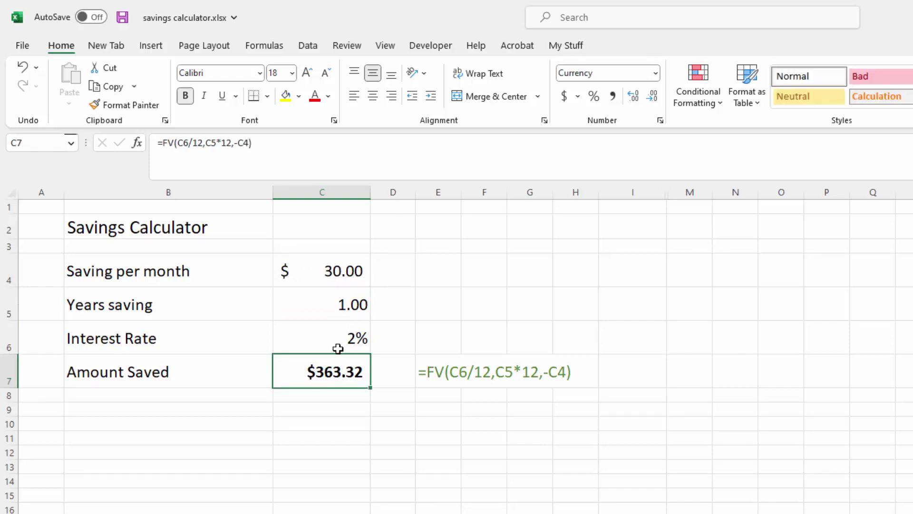
- Set the years saving to 2 and check the amount saved
click(342, 312)
text(2)
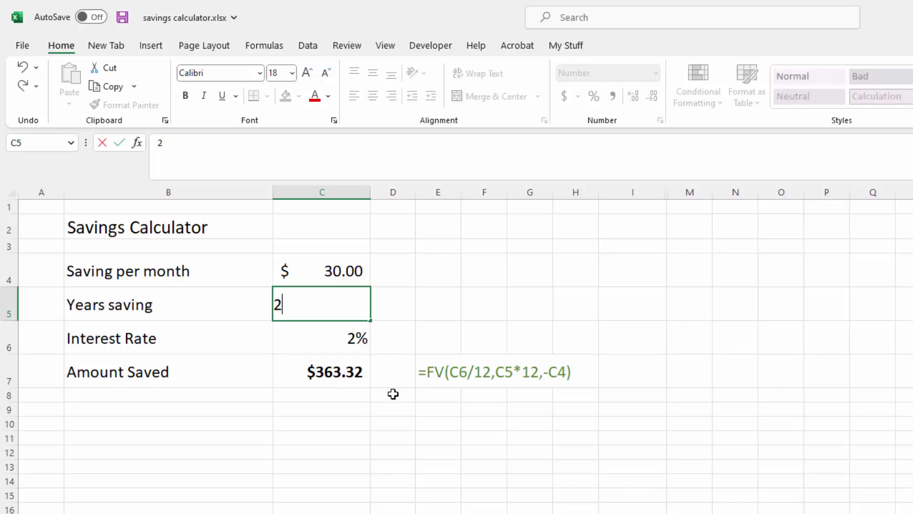
key(Return)
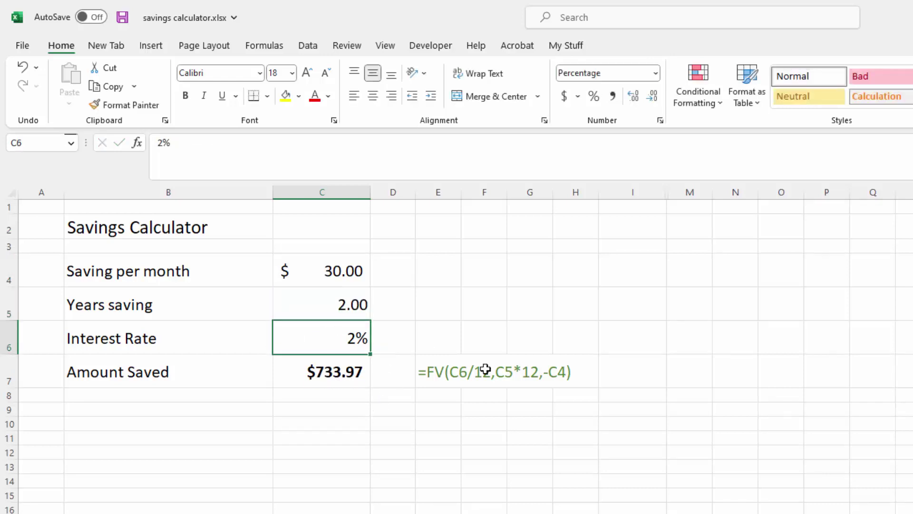
click(295, 372)
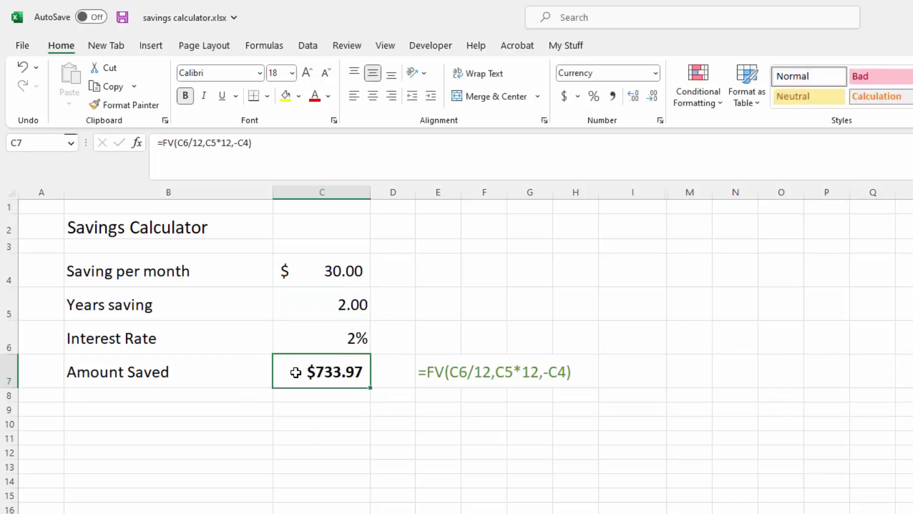
- Try monthly savings of 31 and 50 in the Saving per month cell
click(331, 271)
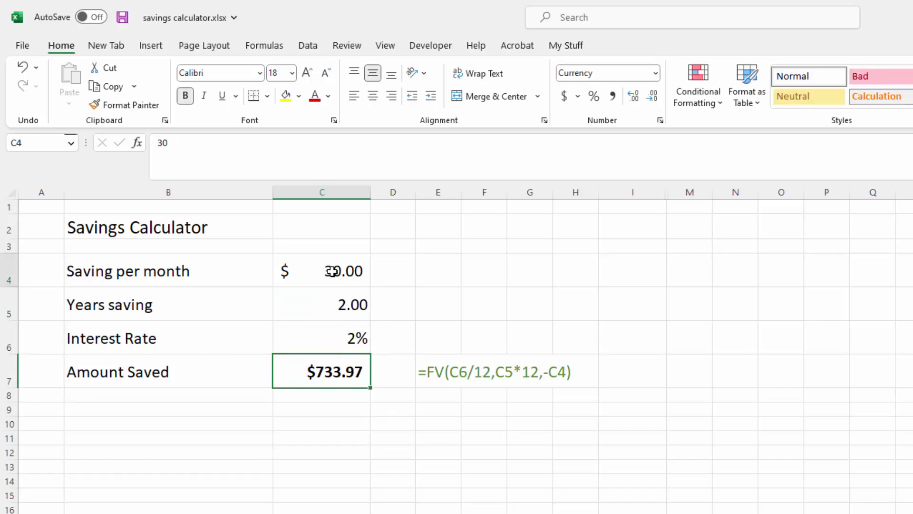
text(31)
key(Return)
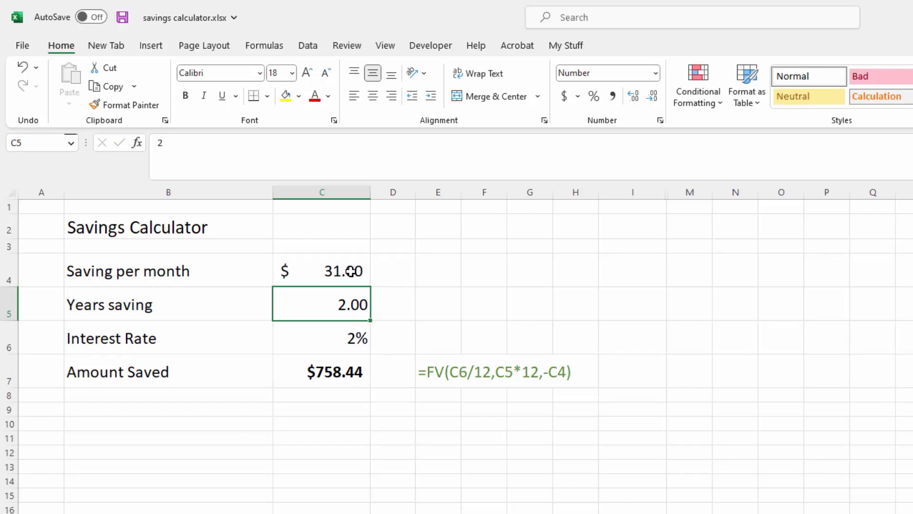
click(351, 271)
text(50)
key(Return)
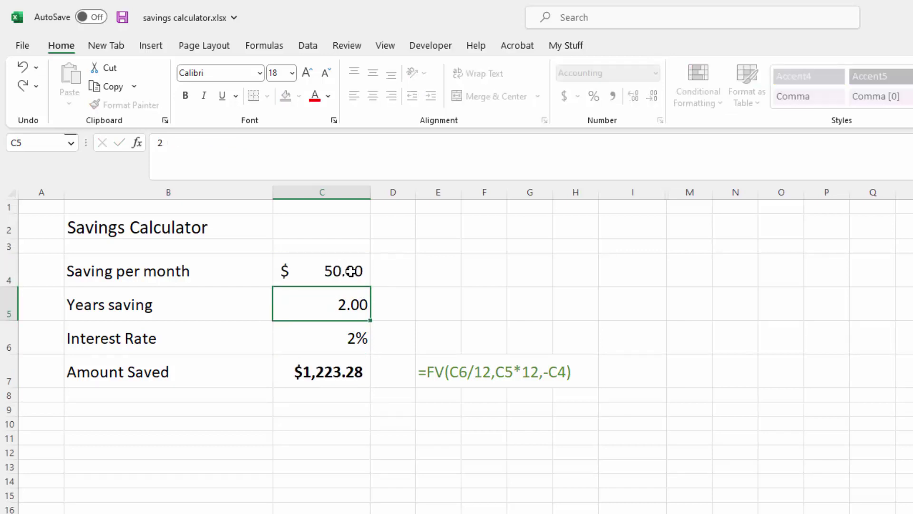
- Start a Goal Seek on the Amount Saved cell C7, with the Saving per month cell C4 as the changing cell
click(324, 376)
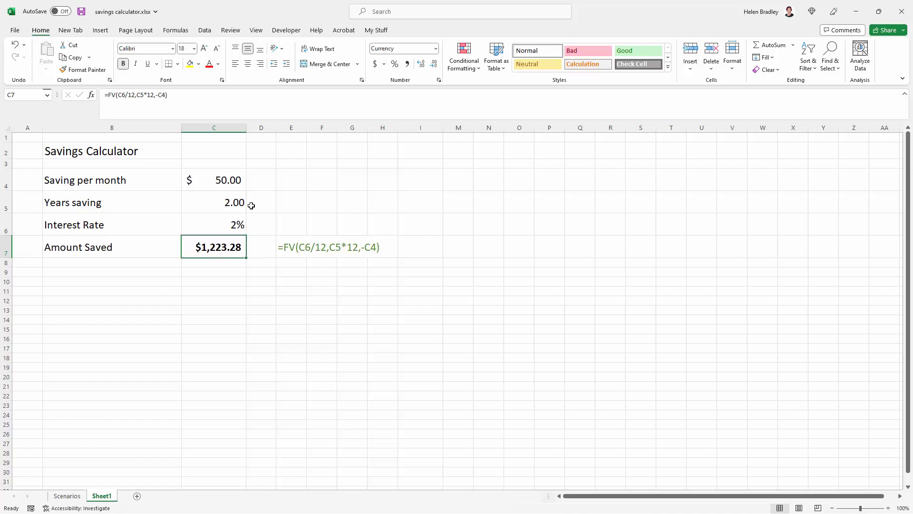
click(204, 31)
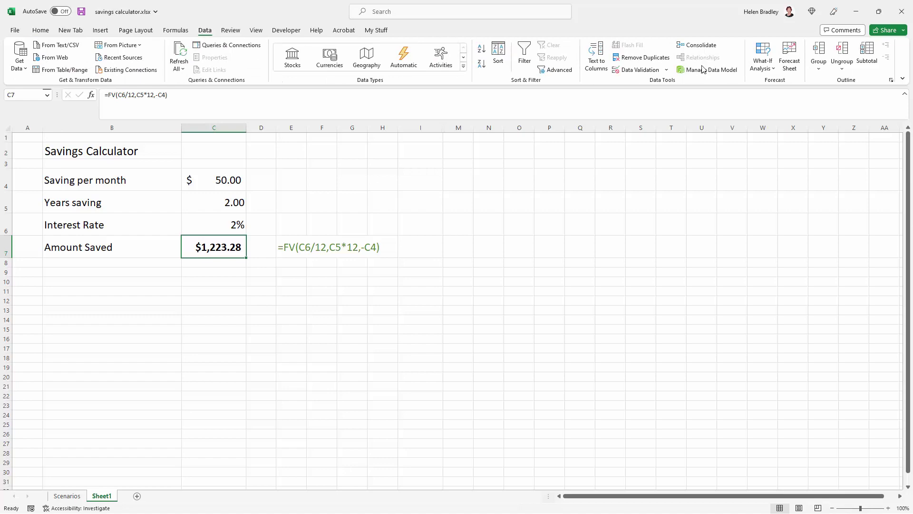
click(761, 53)
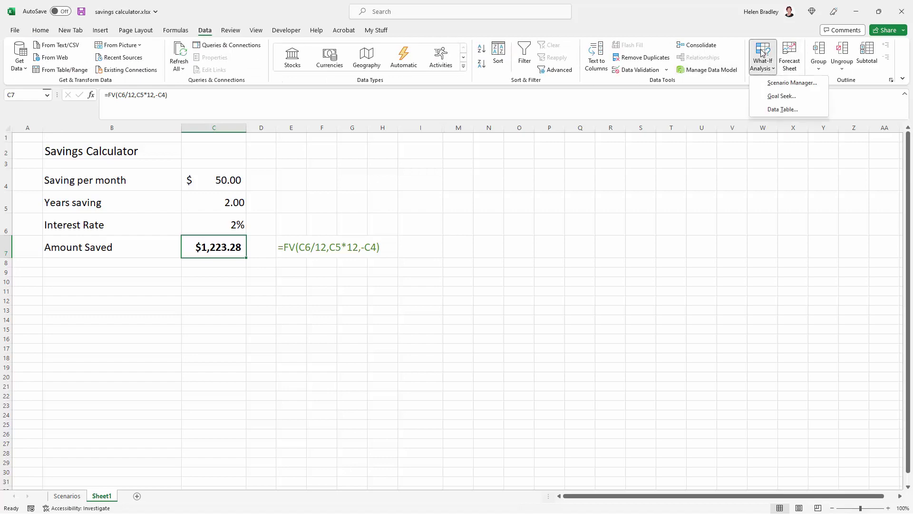
click(774, 97)
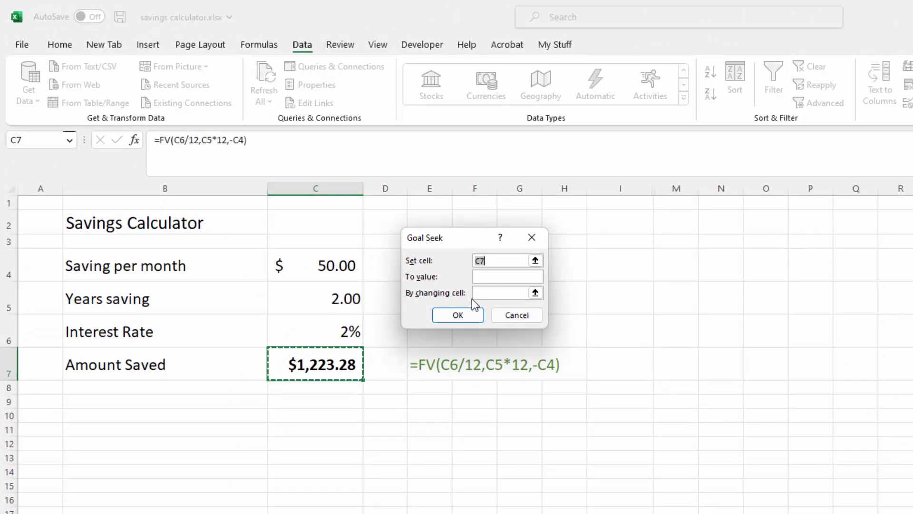
click(485, 294)
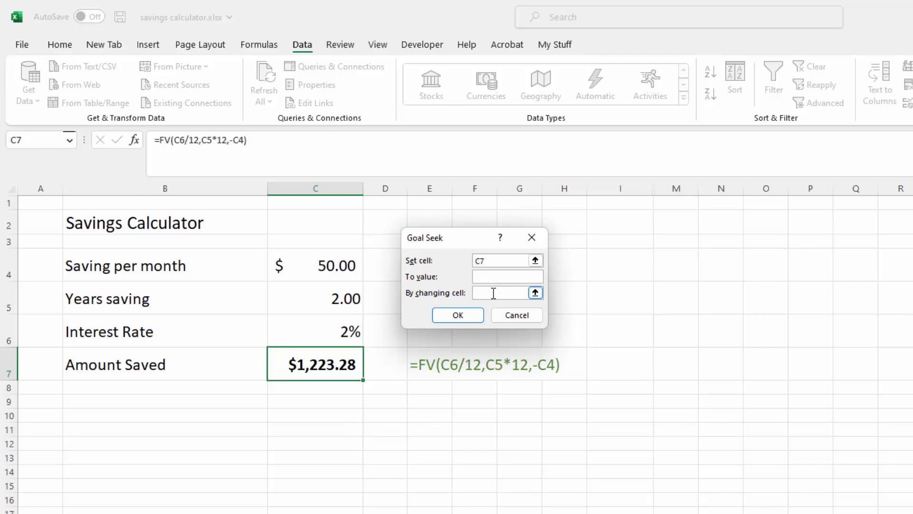
click(312, 265)
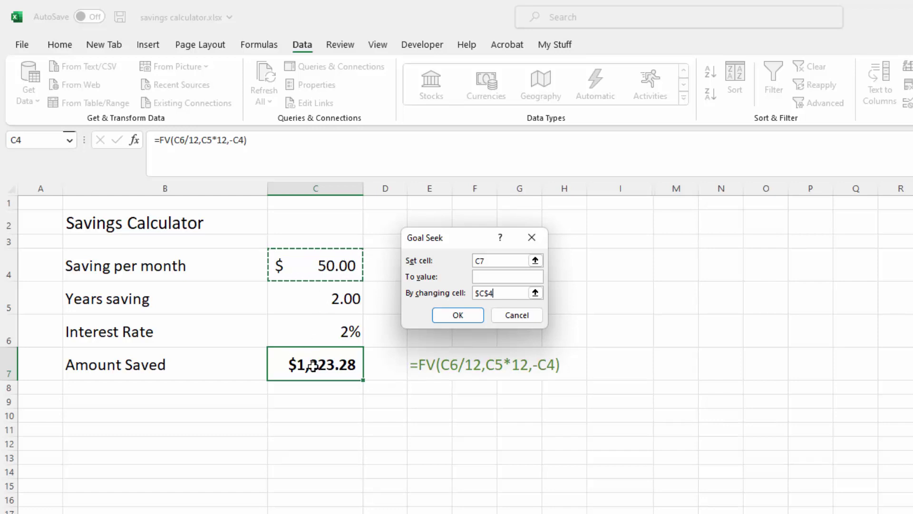
- Replace the Goal Seek set cell with a single reference to the Amount Saved cell, $C$7
click(490, 260)
click(306, 364)
click(502, 260)
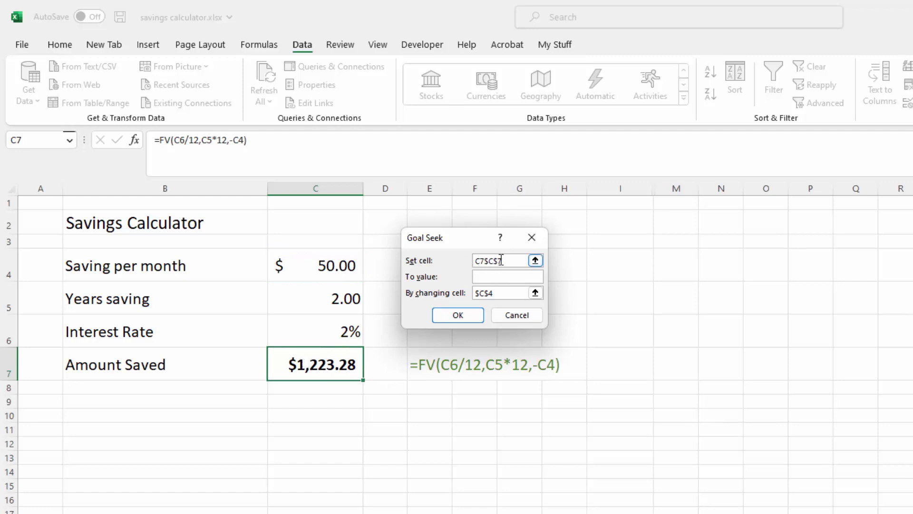
drag(513, 260, 447, 260)
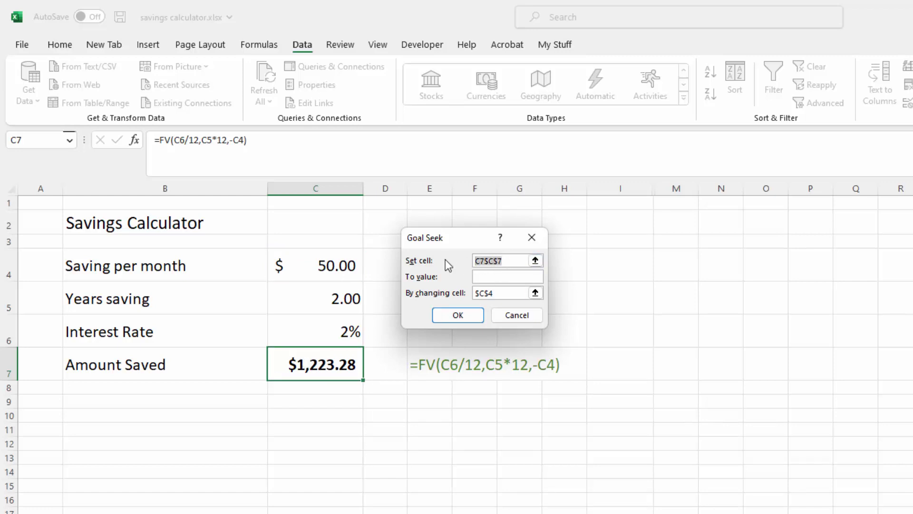
key(BackSpace)
click(315, 365)
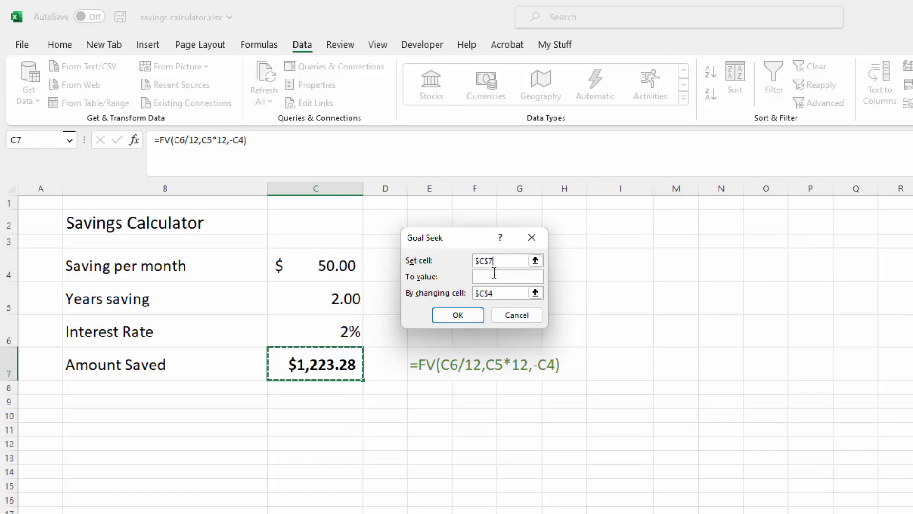
- Set the Goal Seek target value to 1000.00, run it and accept the solution
click(485, 278)
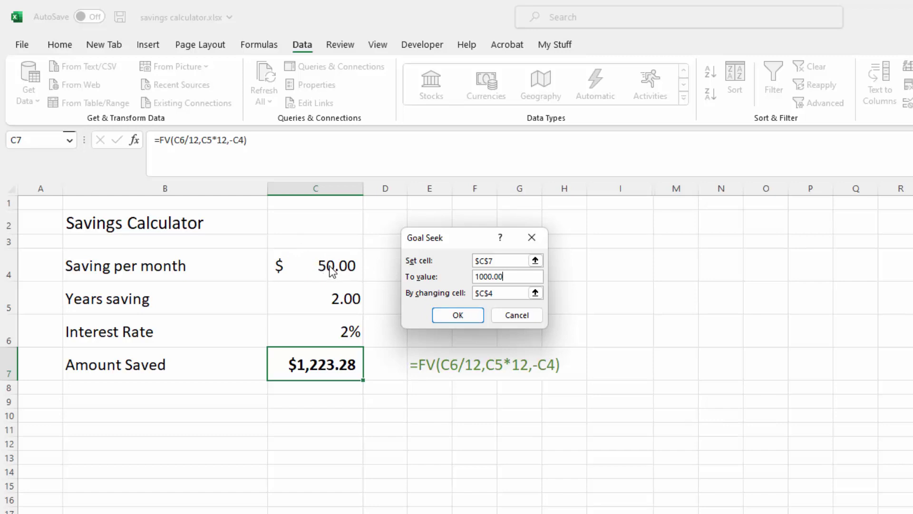
click(458, 315)
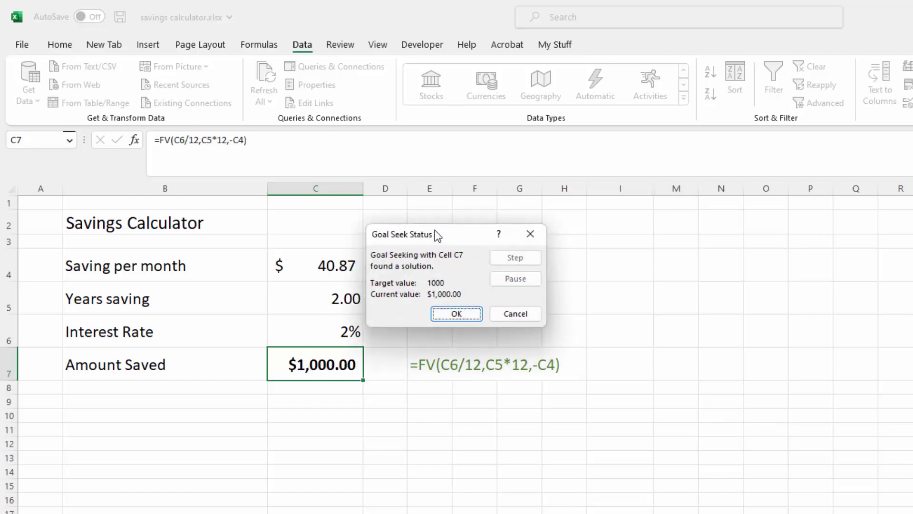
drag(434, 230, 482, 234)
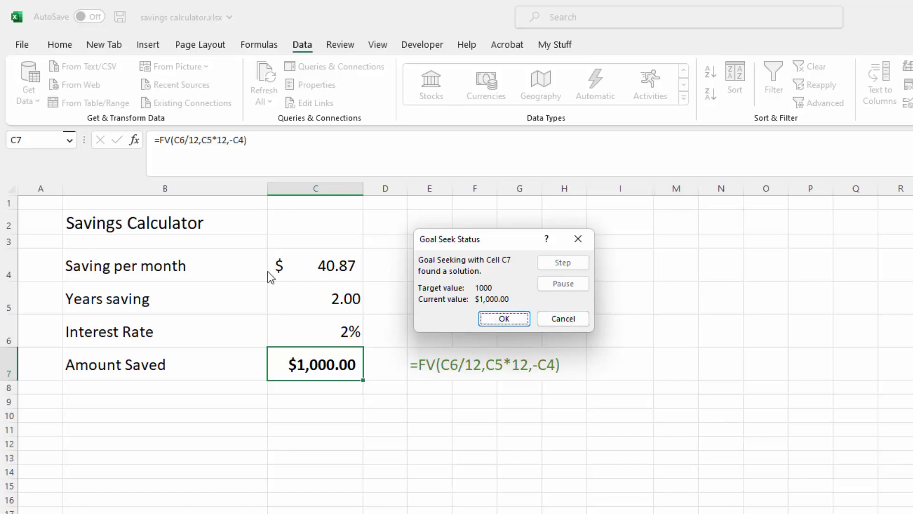
click(500, 318)
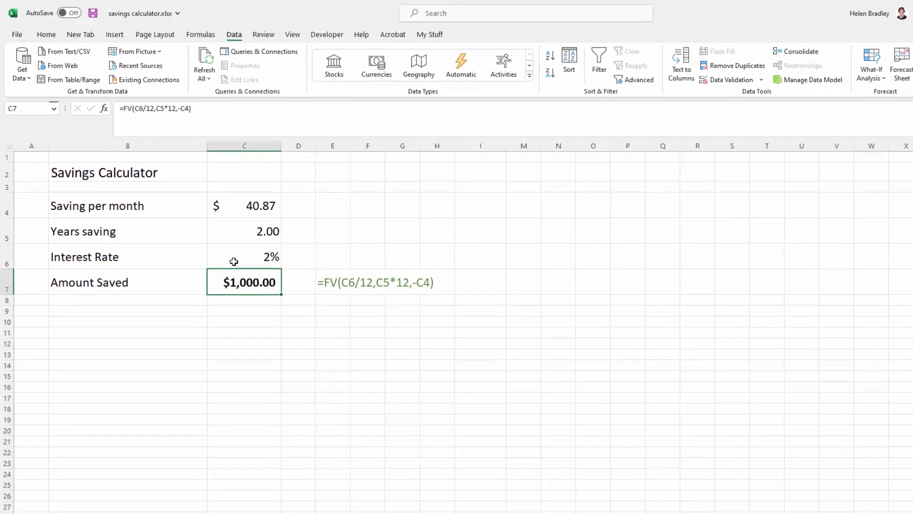
- Set the saving per month back to 22
click(258, 208)
text(22)
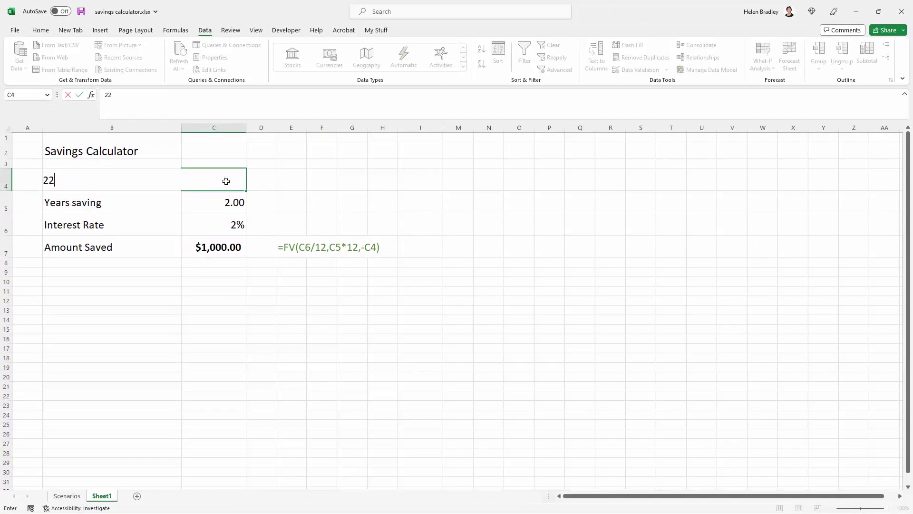
key(Return)
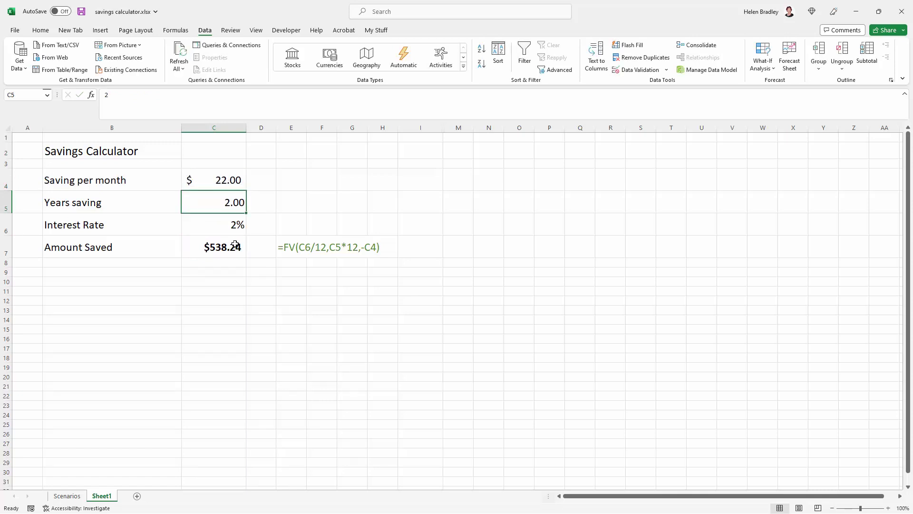
click(203, 247)
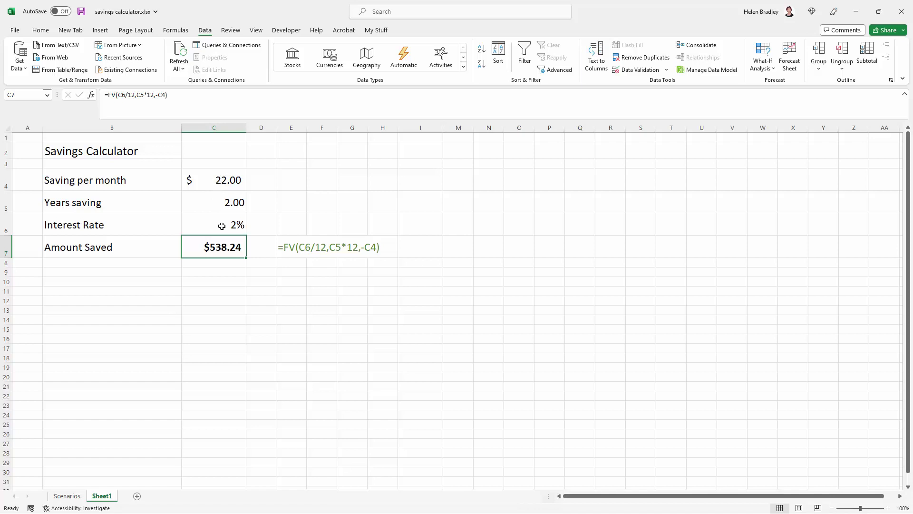
click(212, 202)
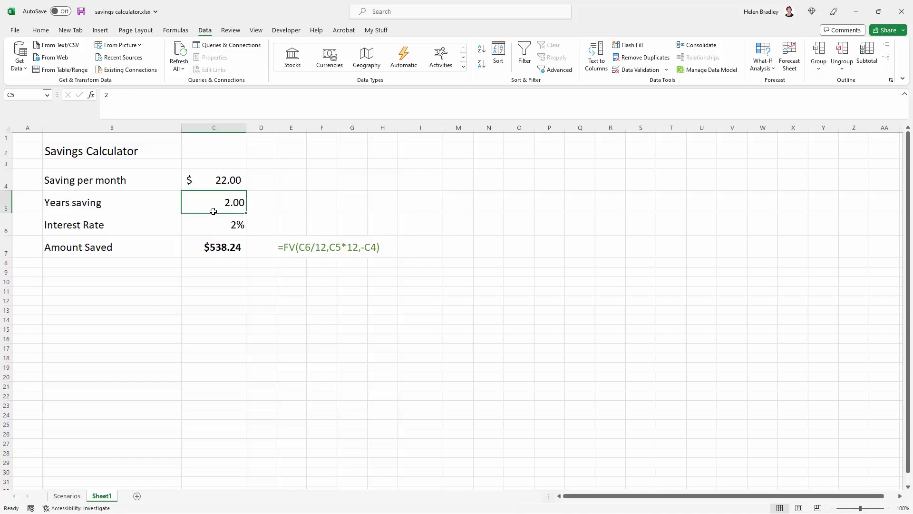
click(313, 196)
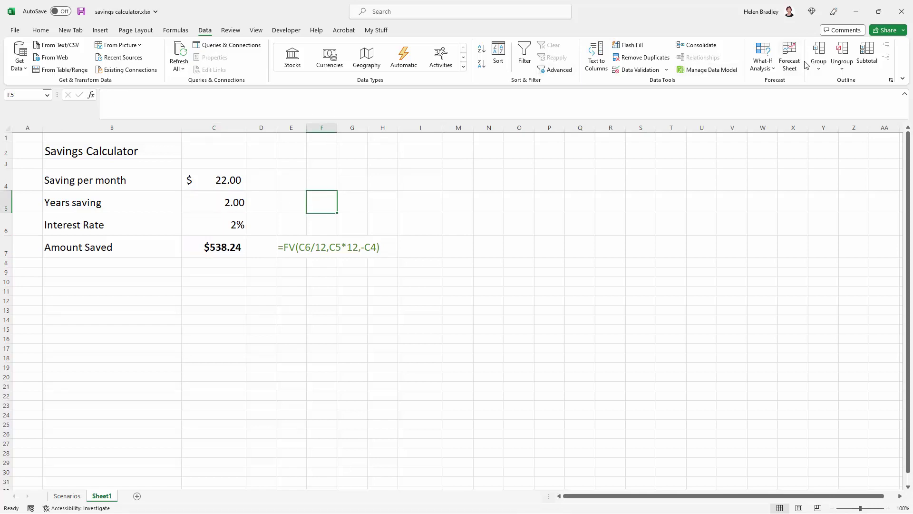
- Start a Goal Seek with the Amount Saved cell C7 as the set cell and the Years saving cell C5 as the changing cell
click(766, 66)
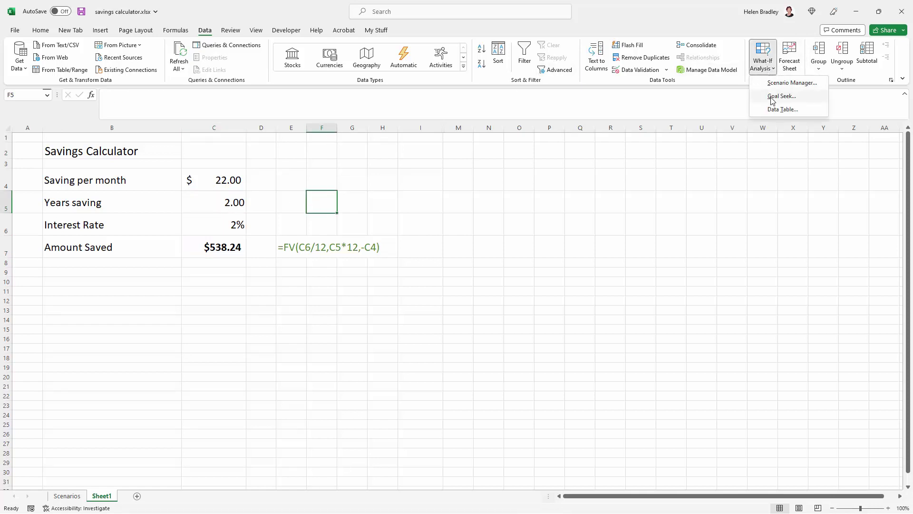
click(772, 96)
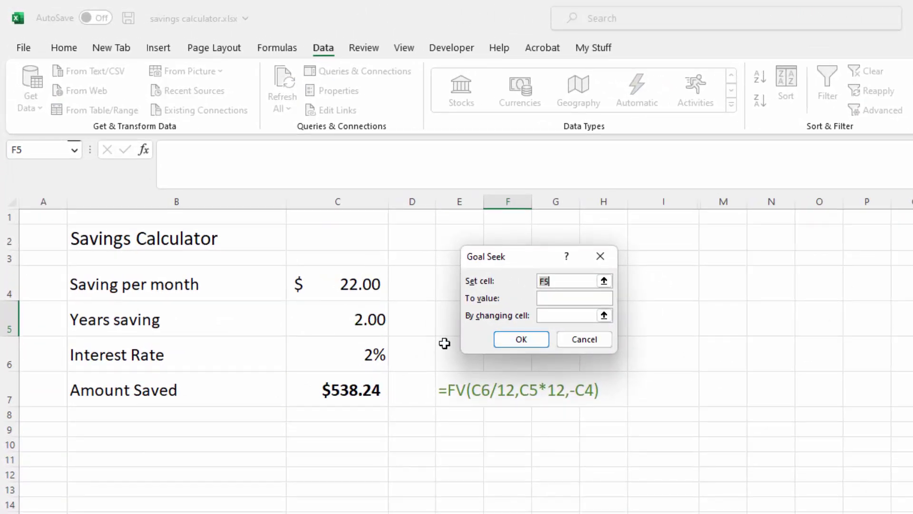
click(563, 319)
click(359, 320)
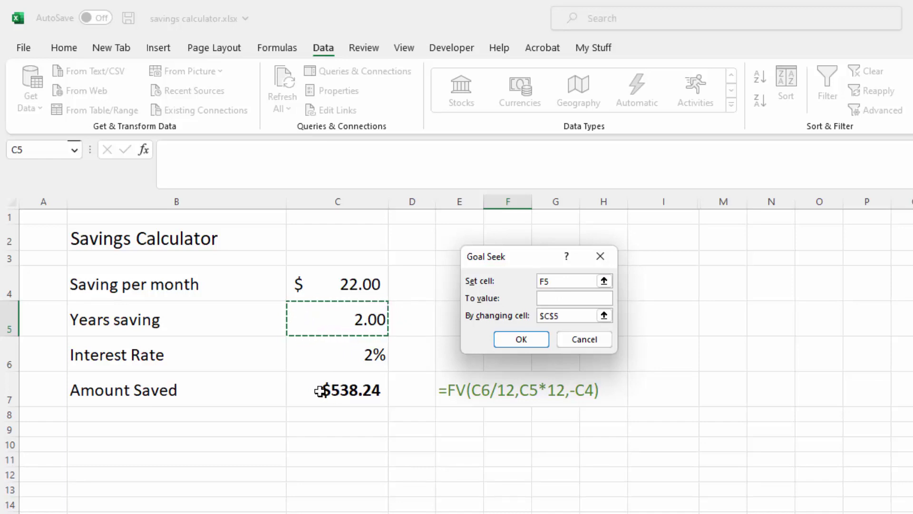
click(560, 281)
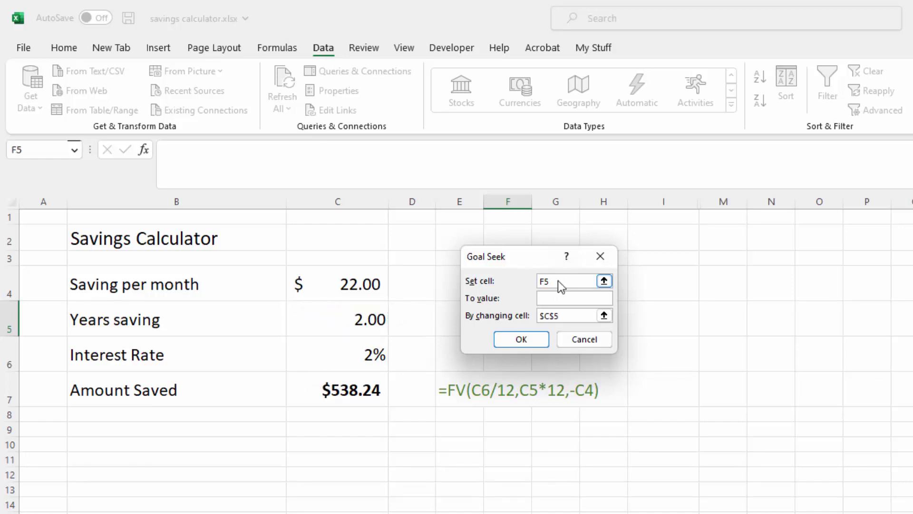
drag(559, 280, 535, 281)
key(BackSpace)
click(340, 386)
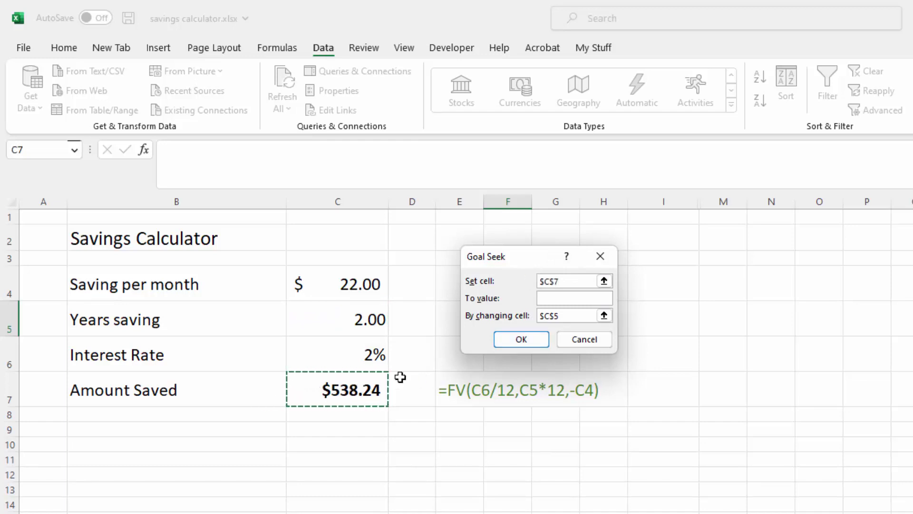
- Set the Goal Seek target value to 1000.00, run it on the years saving and accept the solution
click(559, 299)
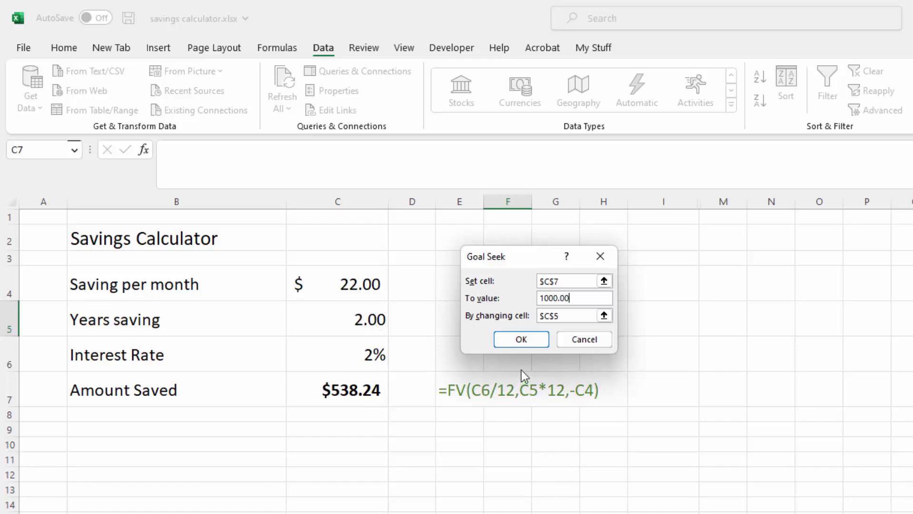
click(517, 338)
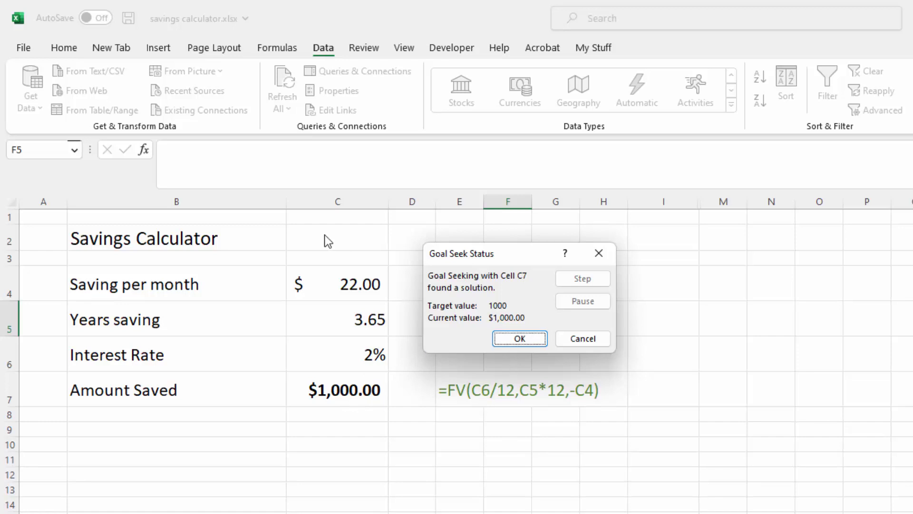
click(523, 339)
click(524, 463)
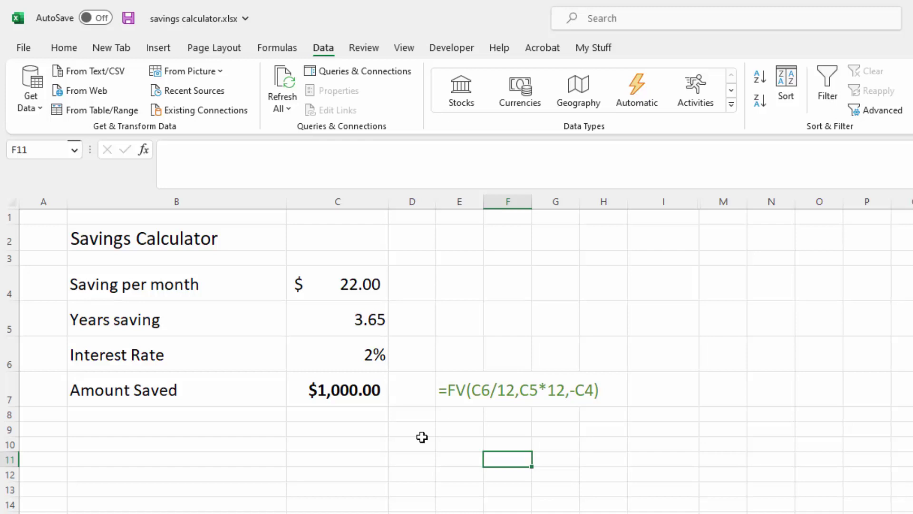
click(330, 285)
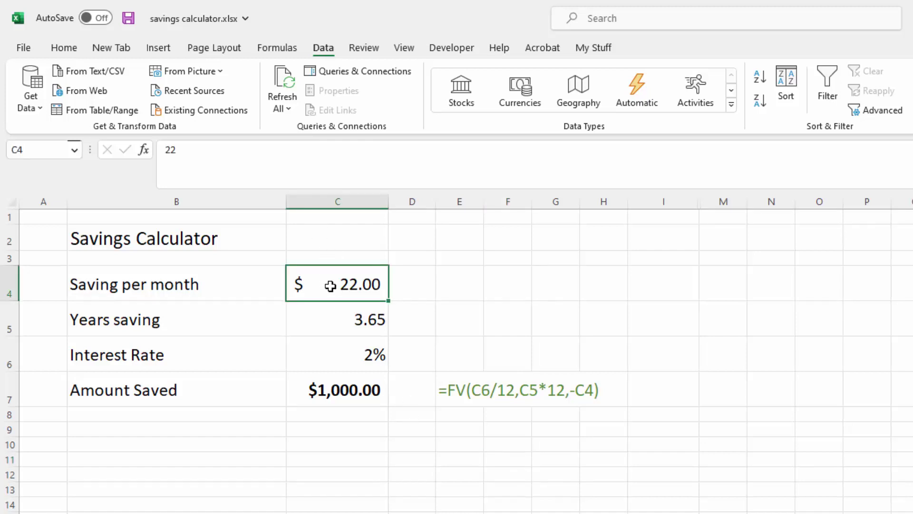
click(327, 322)
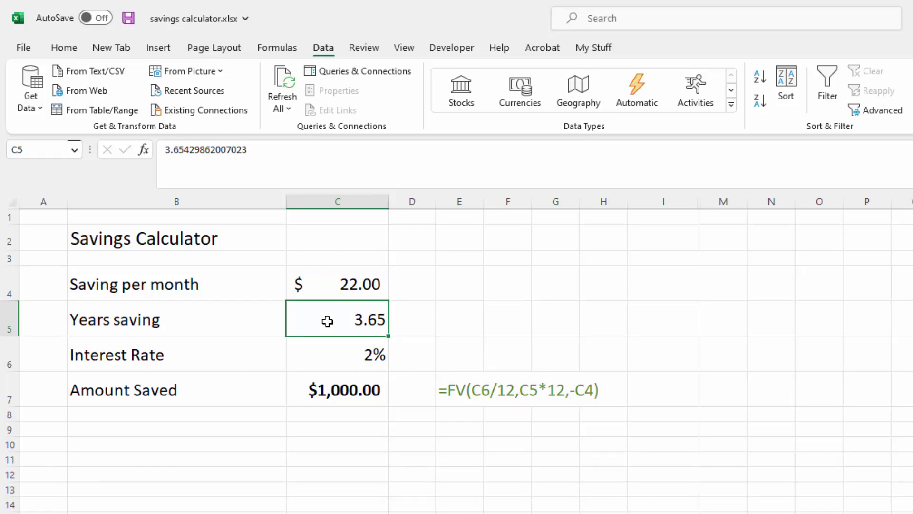
click(383, 432)
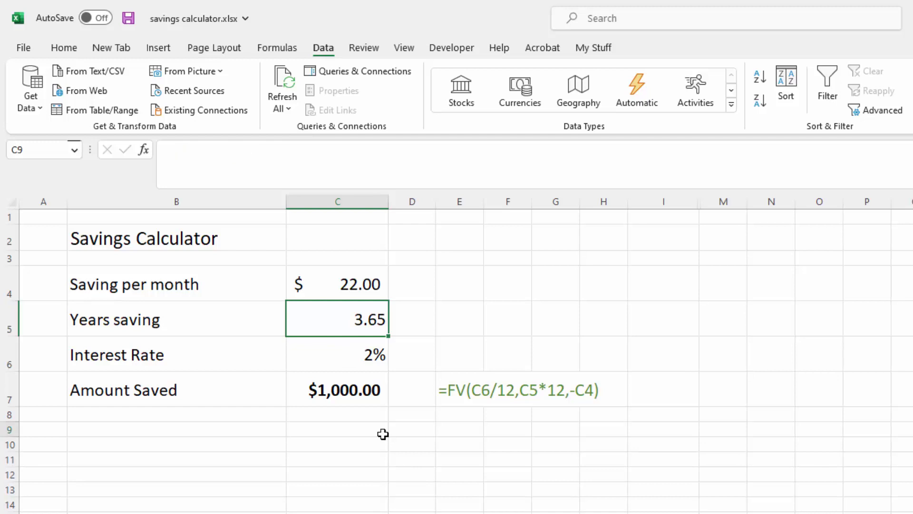